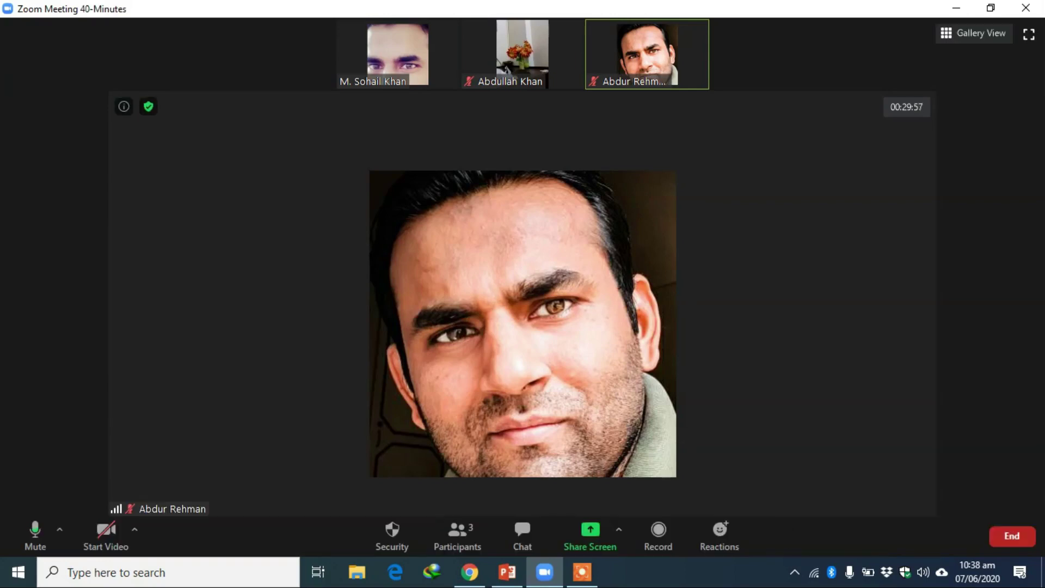
Open Advanced Sharing Options from the caret beside Share Screen.
left_click(623, 534)
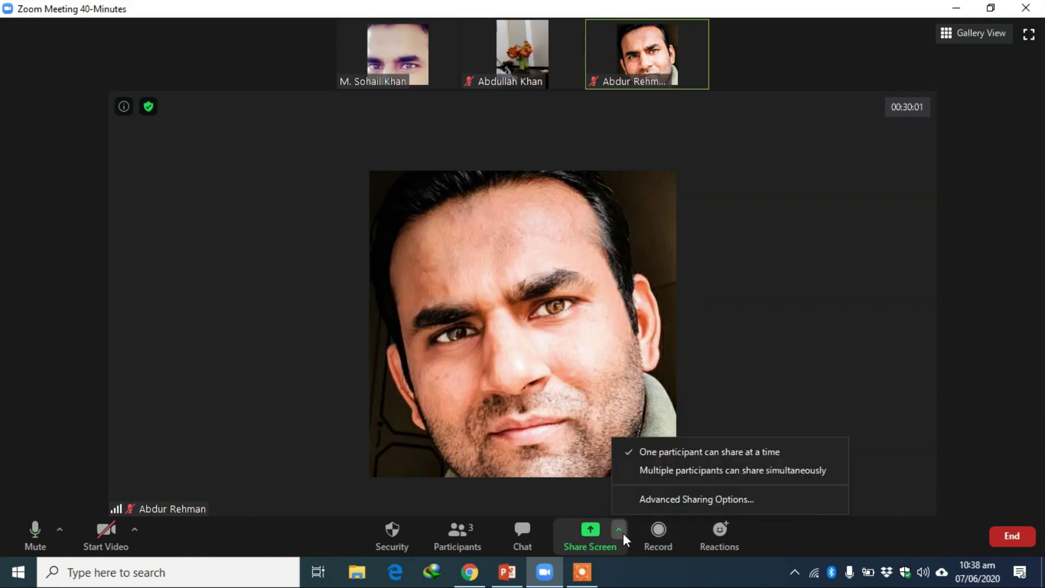
left_click(651, 498)
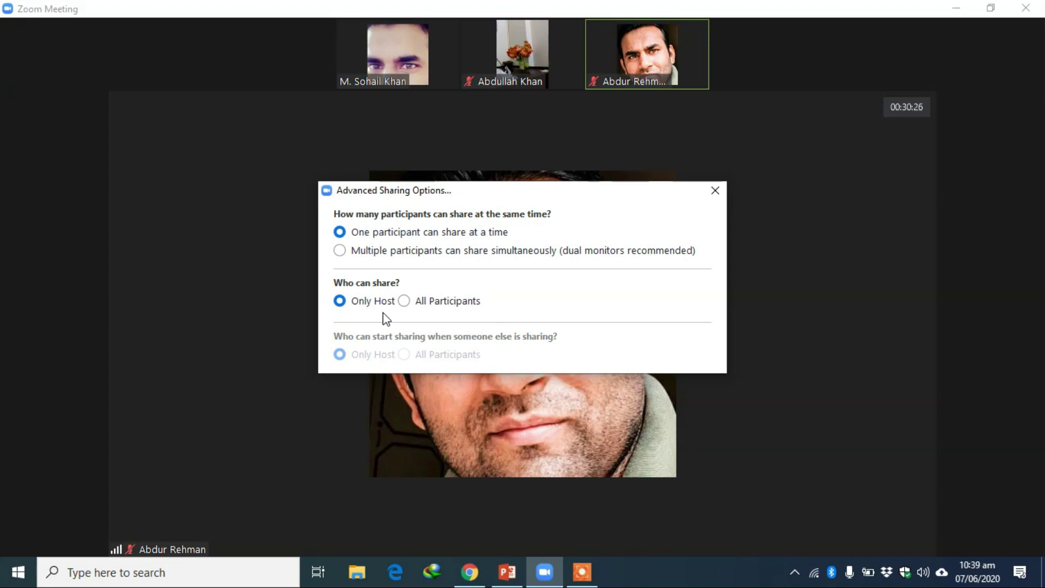
Set Who can share to All Participants and who can start sharing during another's share to Only Host.
left_click(405, 301)
left_click(340, 303)
left_click(404, 302)
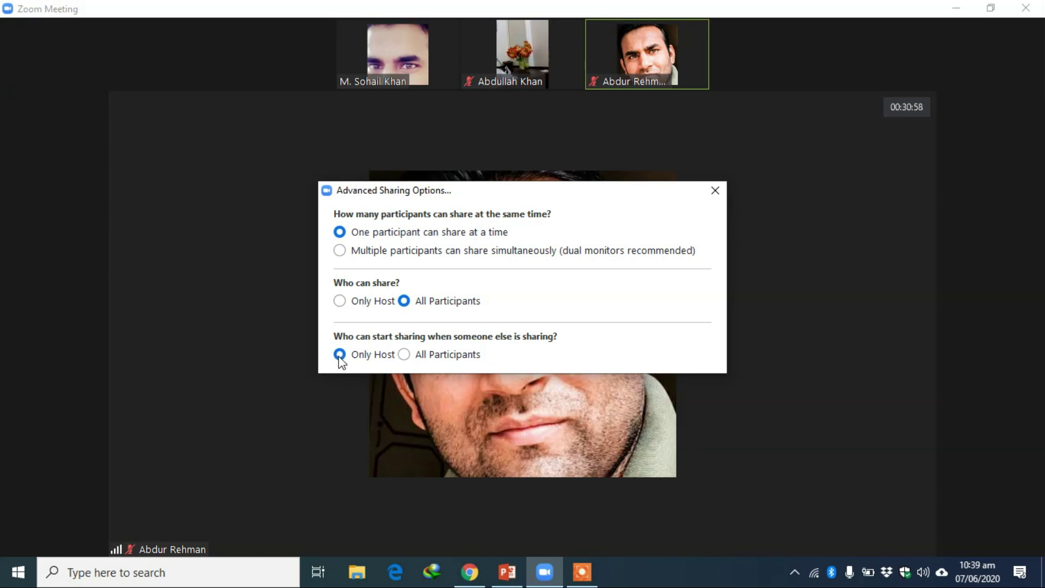
left_click(403, 355)
left_click(340, 353)
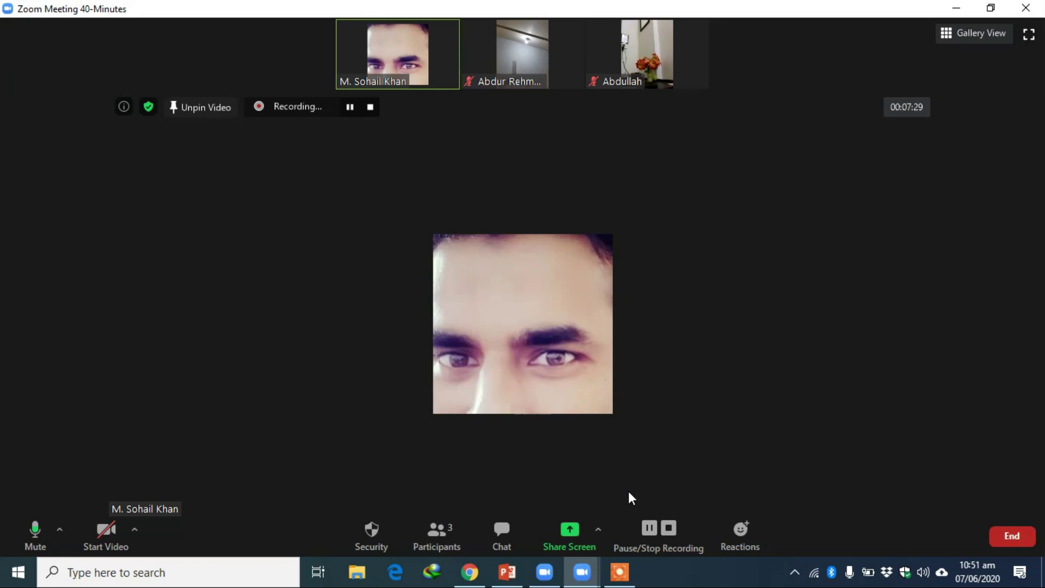
Bring up the share picker listing the whole screen, whiteboard and Laws_of_Indices.ppt window.
left_click(562, 534)
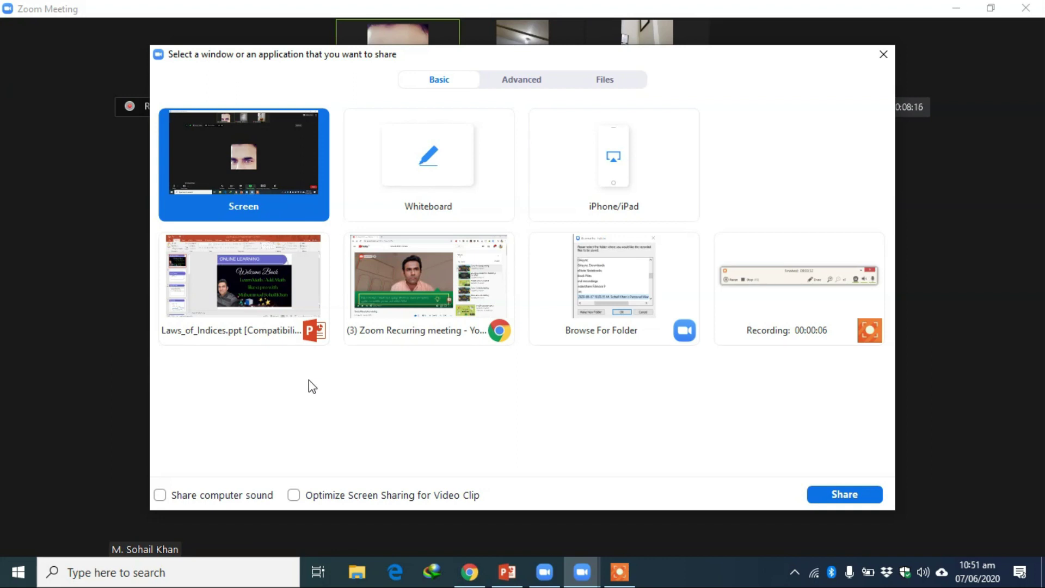
Share the Laws_of_Indices.ppt presentation window, then minimise PowerPoint.
double_click(268, 299)
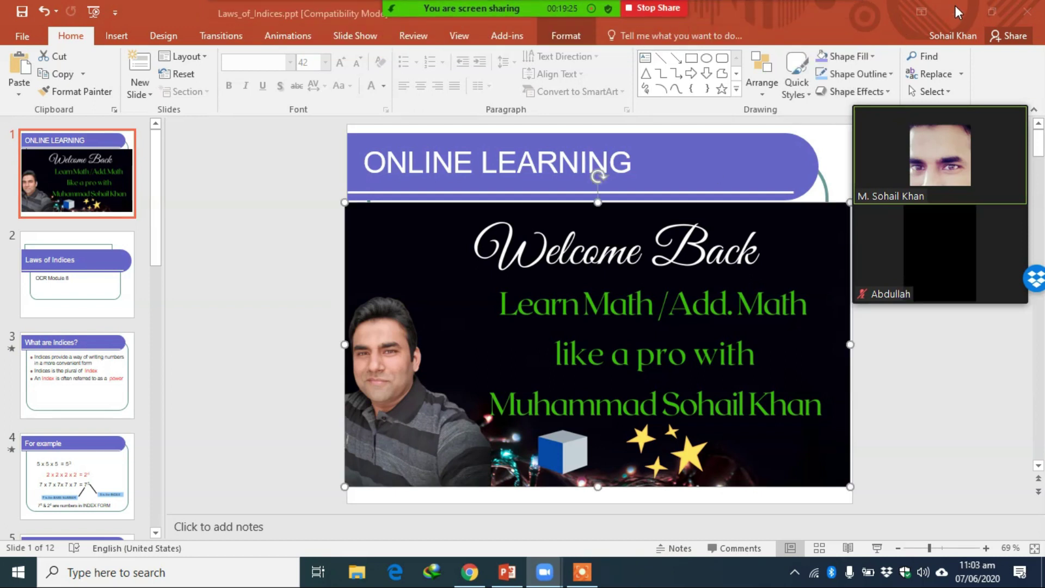
left_click(954, 10)
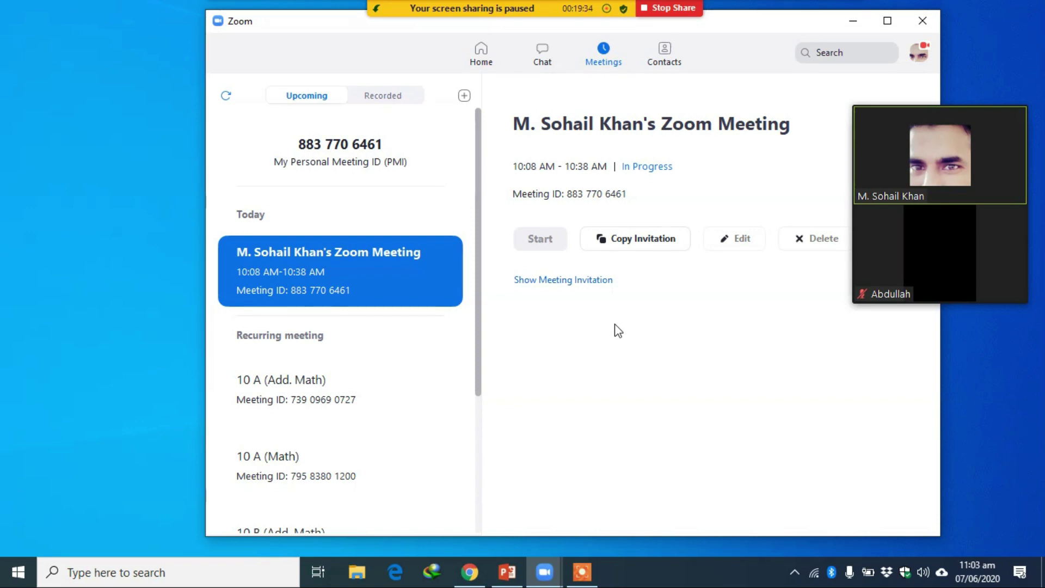
Bring the Laws_of_Indices PowerPoint window back to the front to resume sharing.
left_click(507, 571)
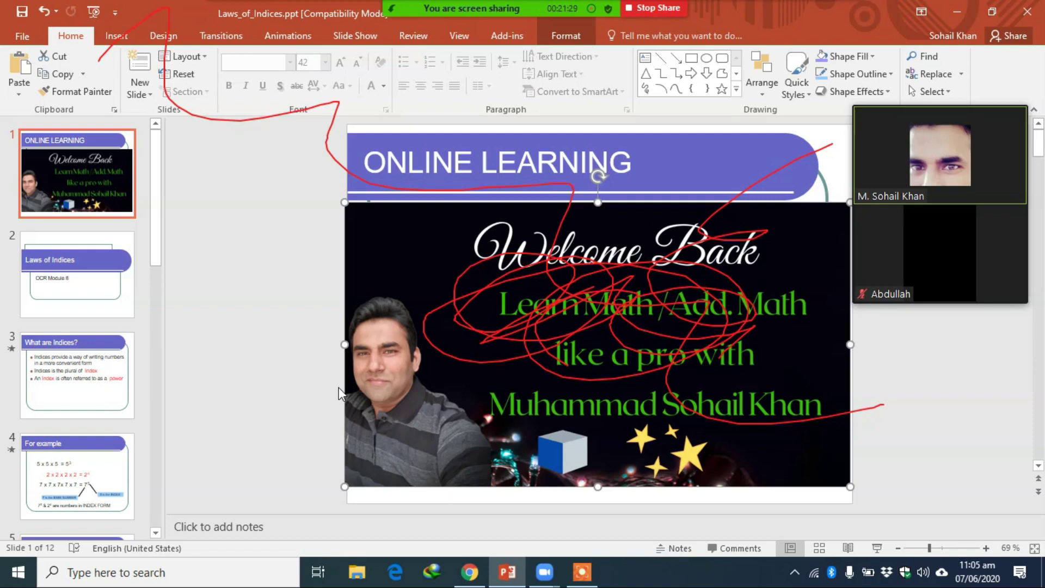
left_click(338, 388)
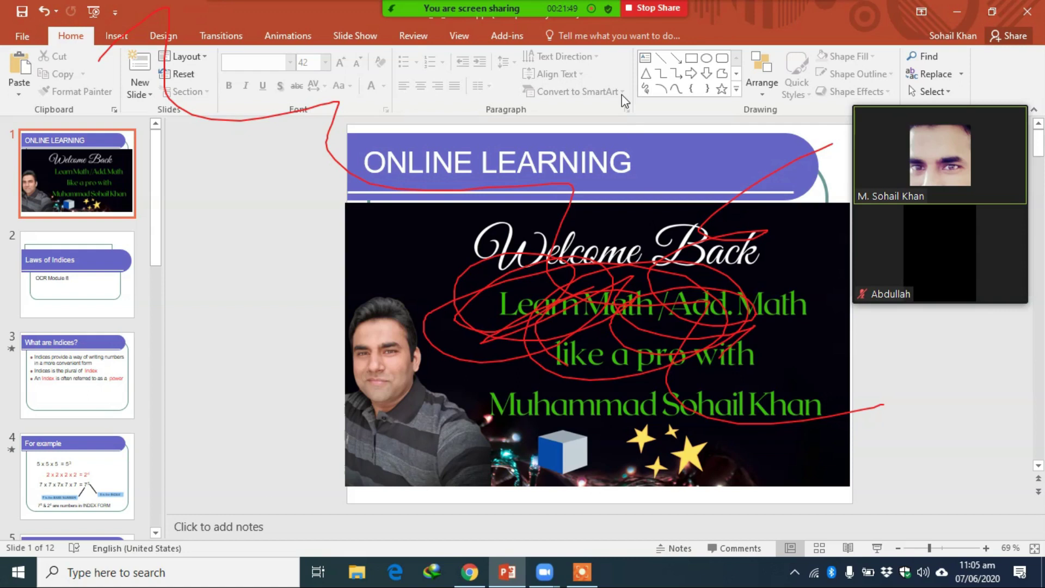
mouse_move(602, 6)
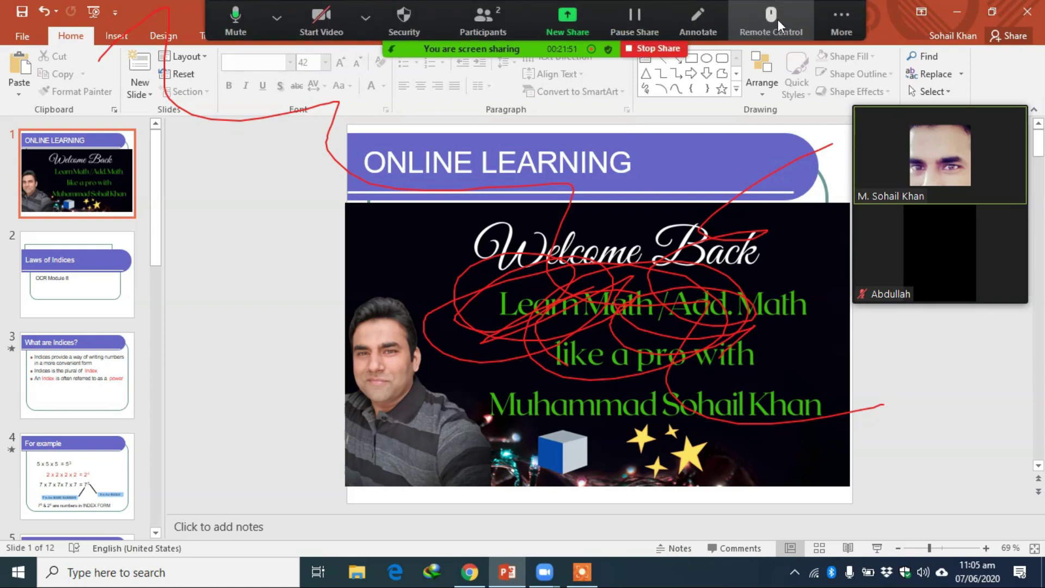
left_click(838, 30)
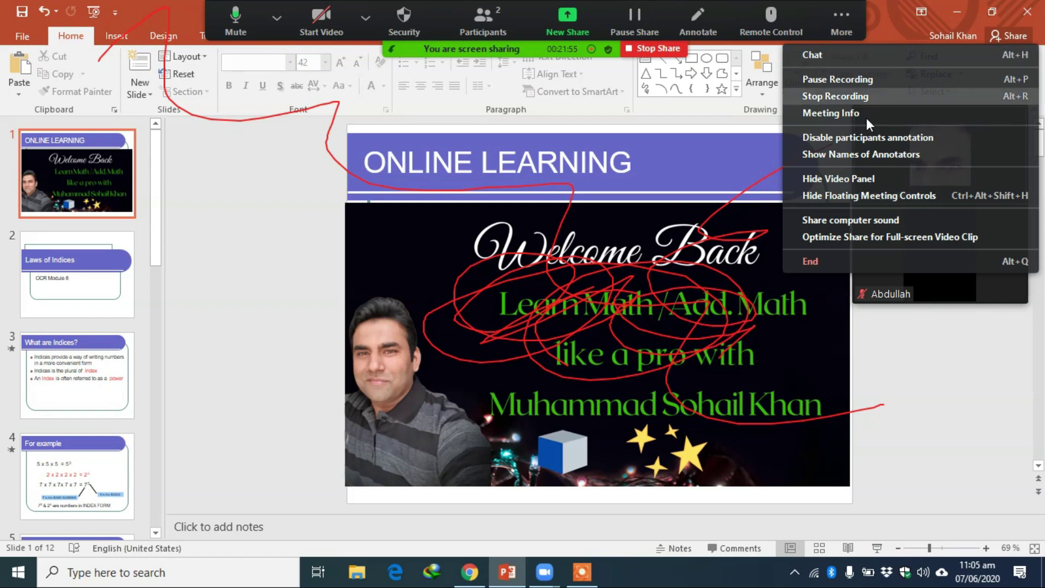
left_click(848, 141)
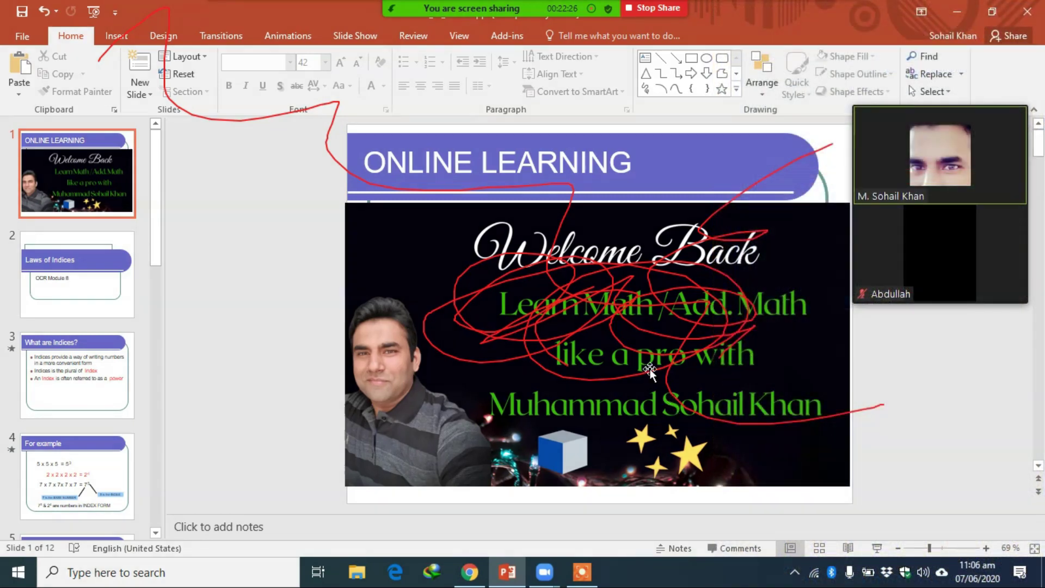
mouse_move(691, 21)
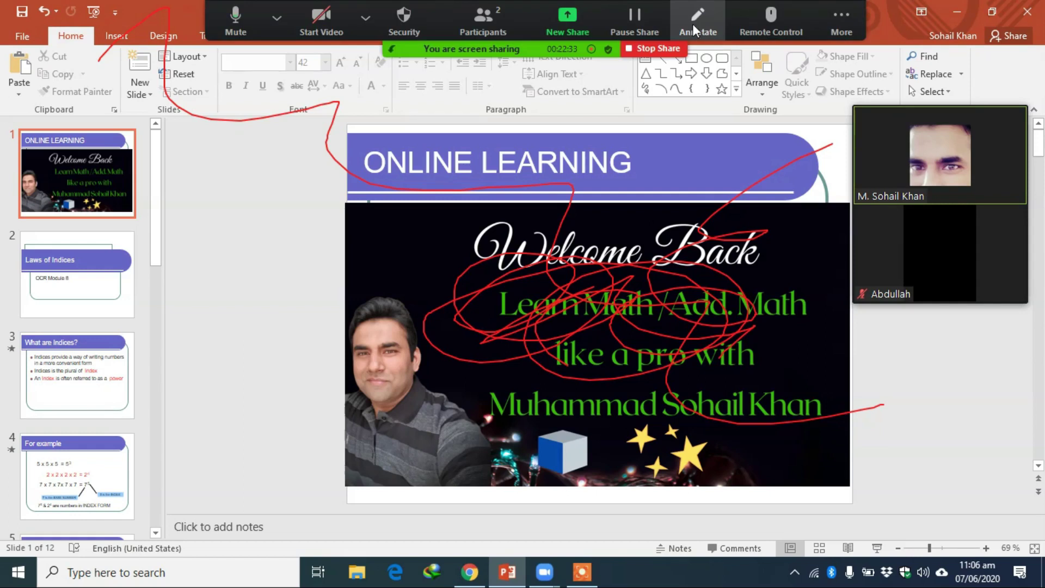
Erase the red scribbles with Clear All Drawings and close the annotation toolbar.
left_click(693, 24)
left_click(707, 84)
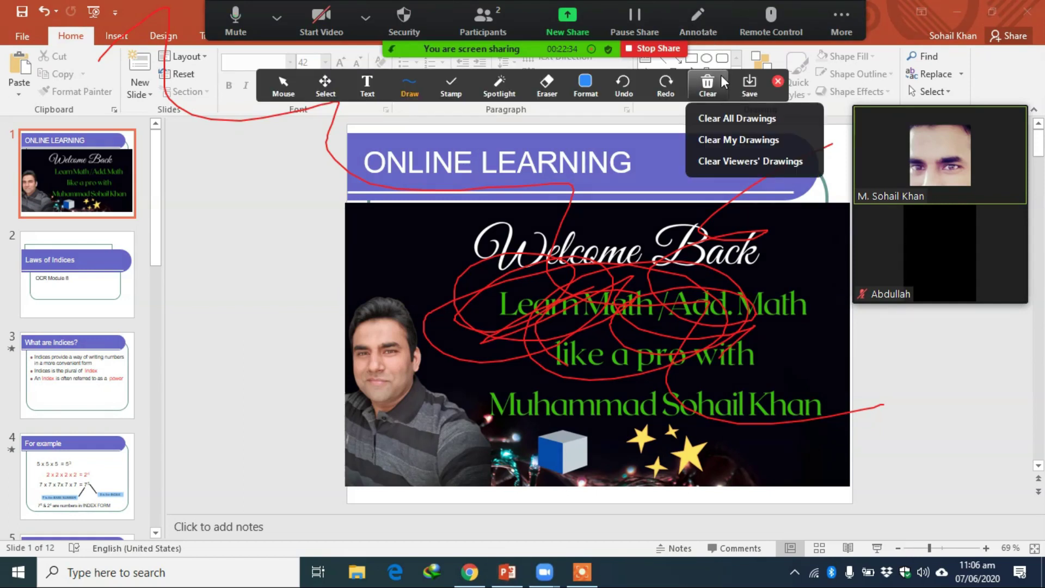
left_click(723, 118)
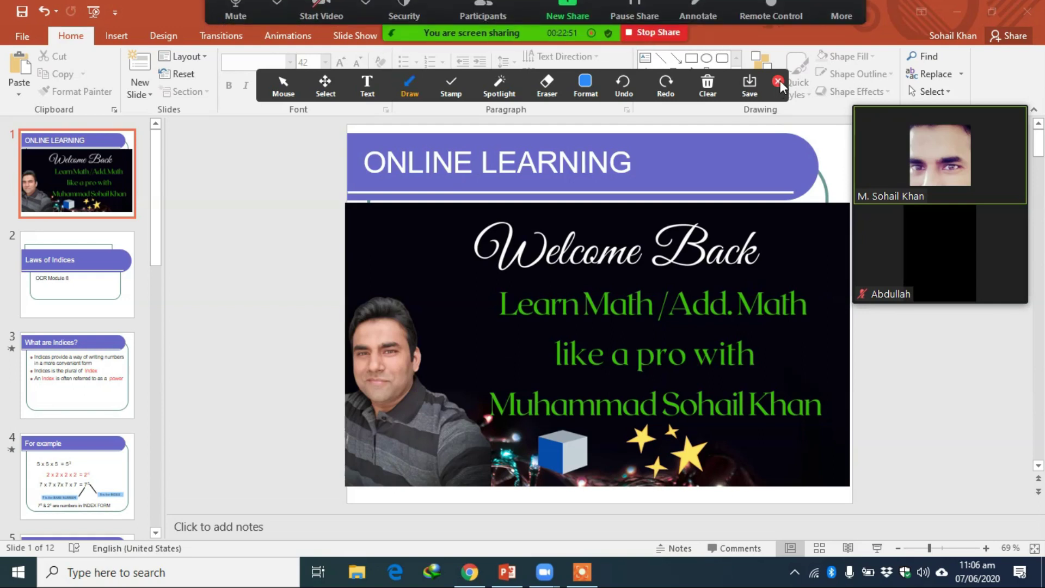
left_click(779, 81)
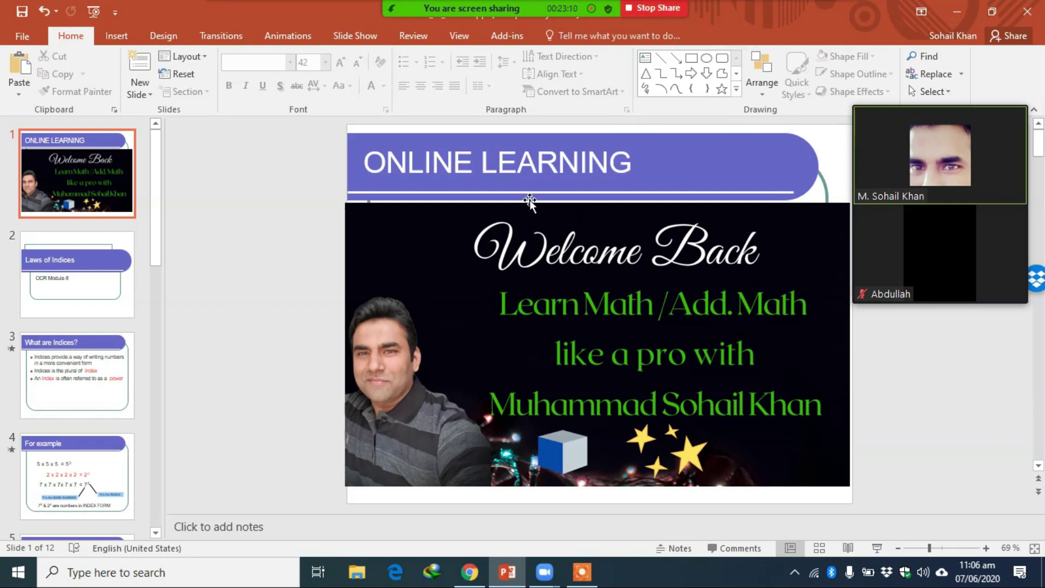
Switch the share to the Chrome window showing the 'Zoom Recurring meeting' YouTube video.
mouse_move(559, 1)
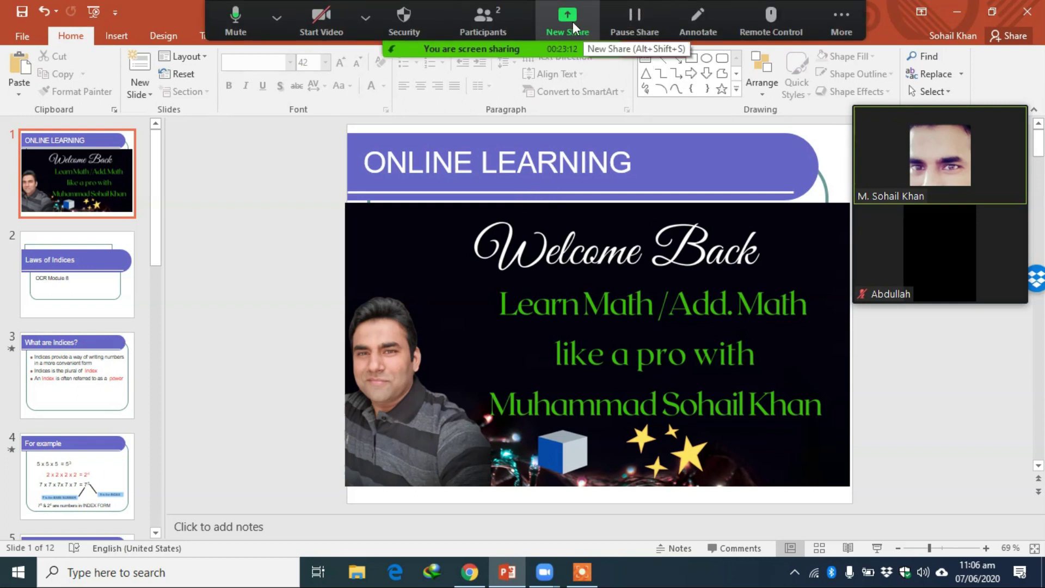
left_click(573, 22)
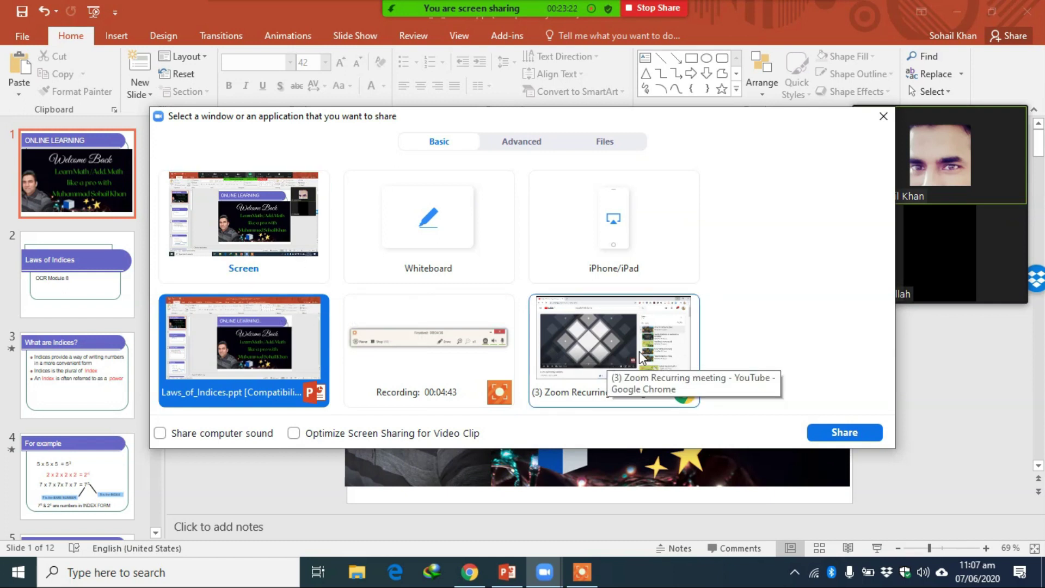
double_click(589, 345)
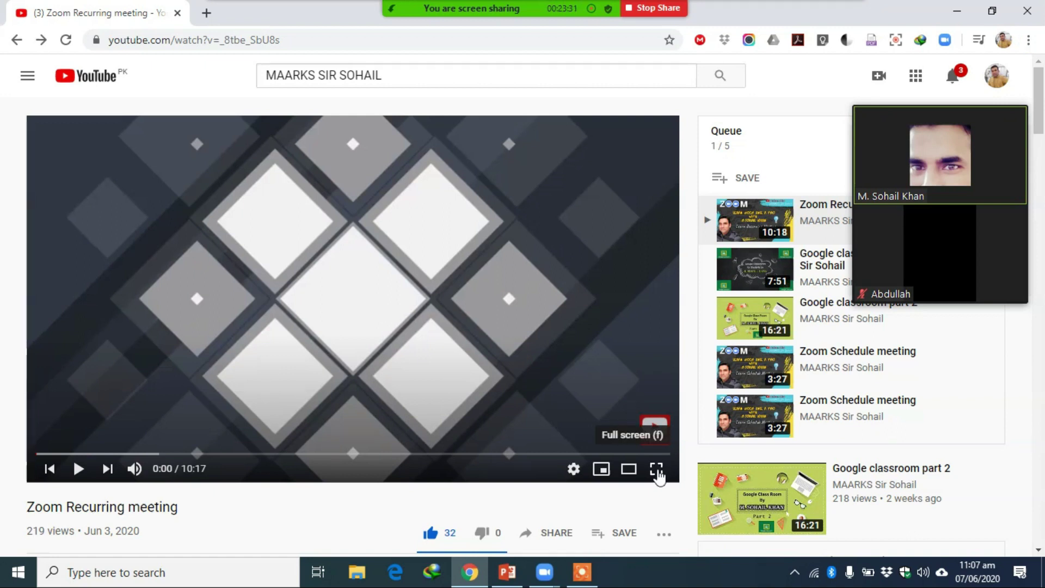
Make Chrome full screen with F11 and the YouTube player full screen with F.
key("F11")
key("f")
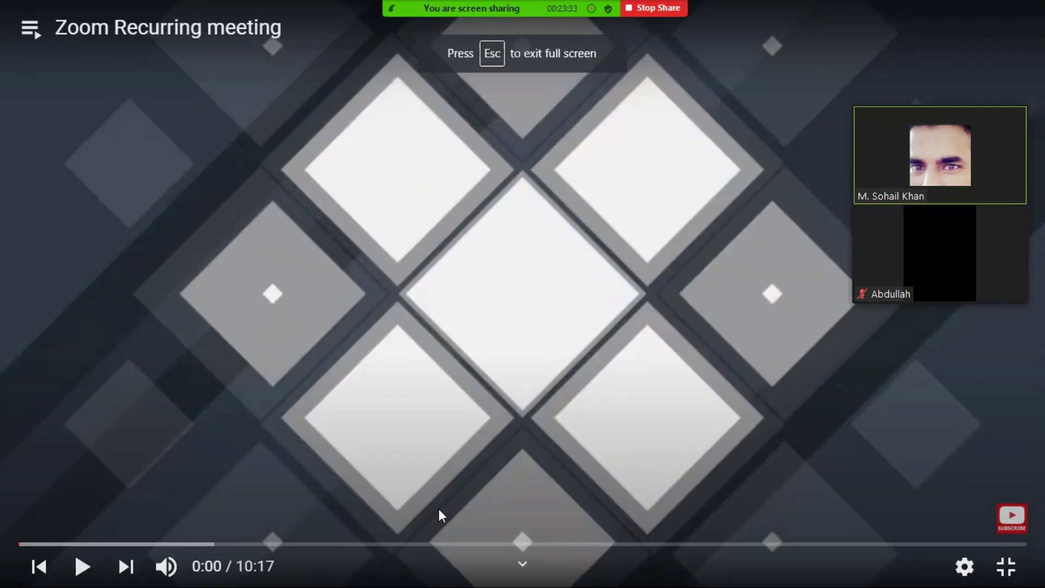
mouse_move(544, 6)
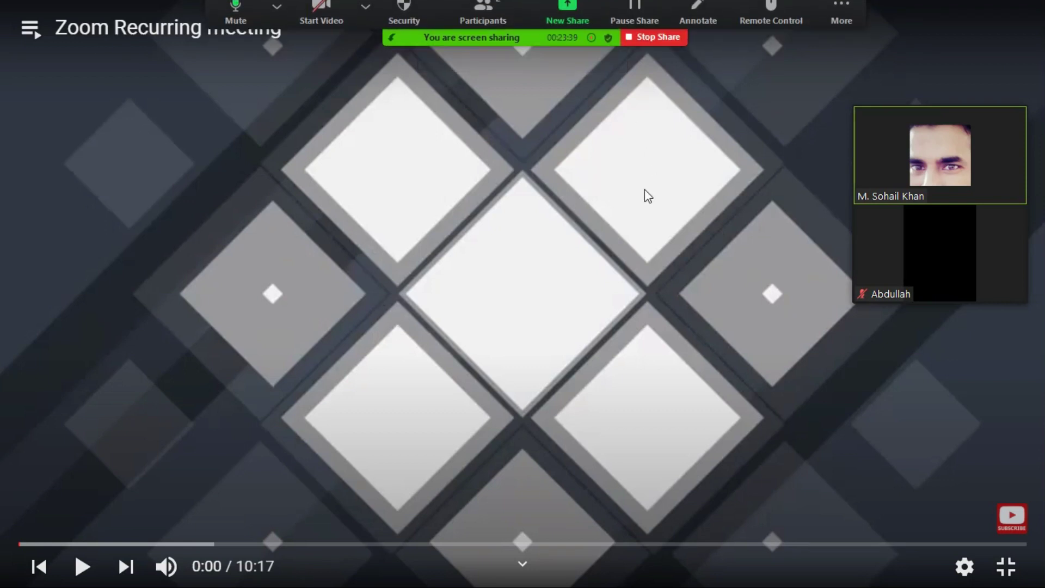
Stop sharing and reopen the picker with computer sound and video-clip optimisation on, showing Advanced options.
left_click(653, 48)
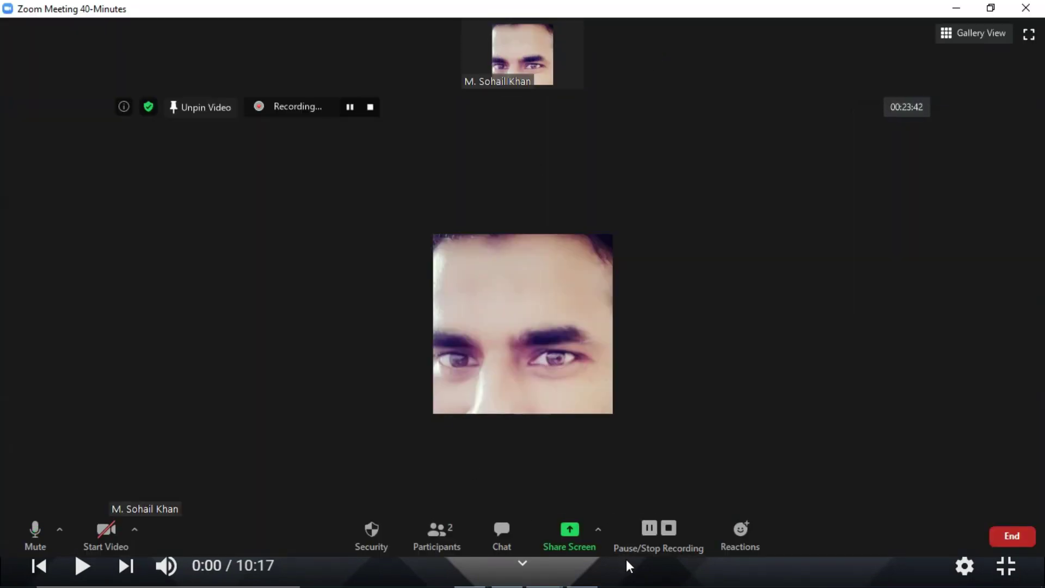
left_click(569, 539)
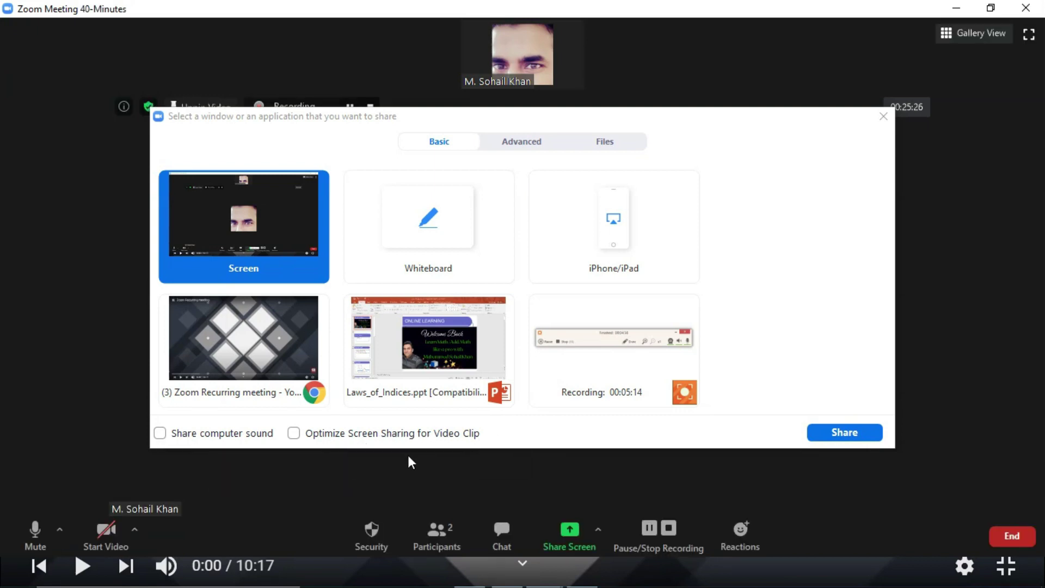
left_click(294, 434)
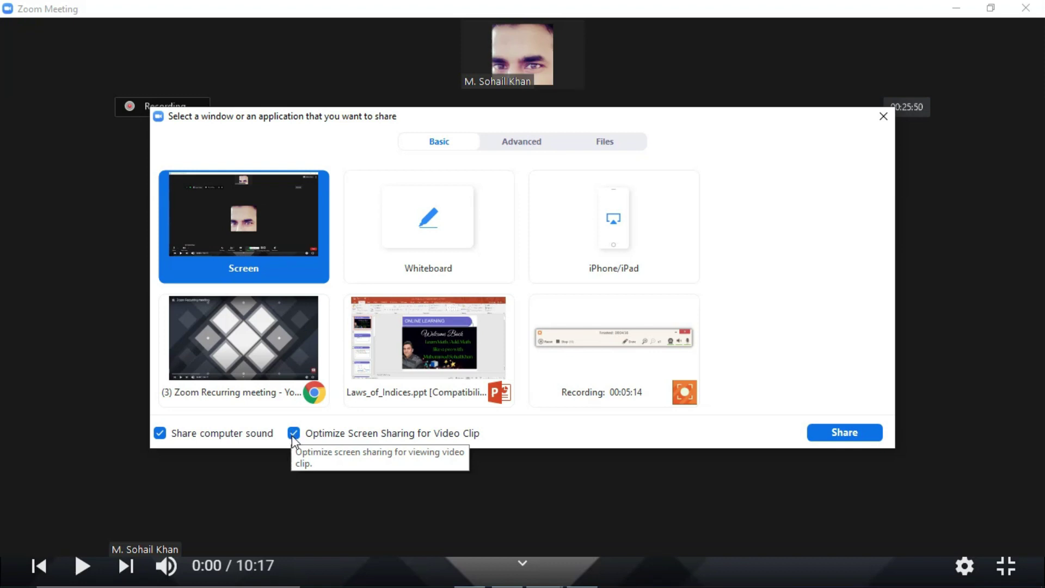
left_click(293, 432)
left_click(160, 433)
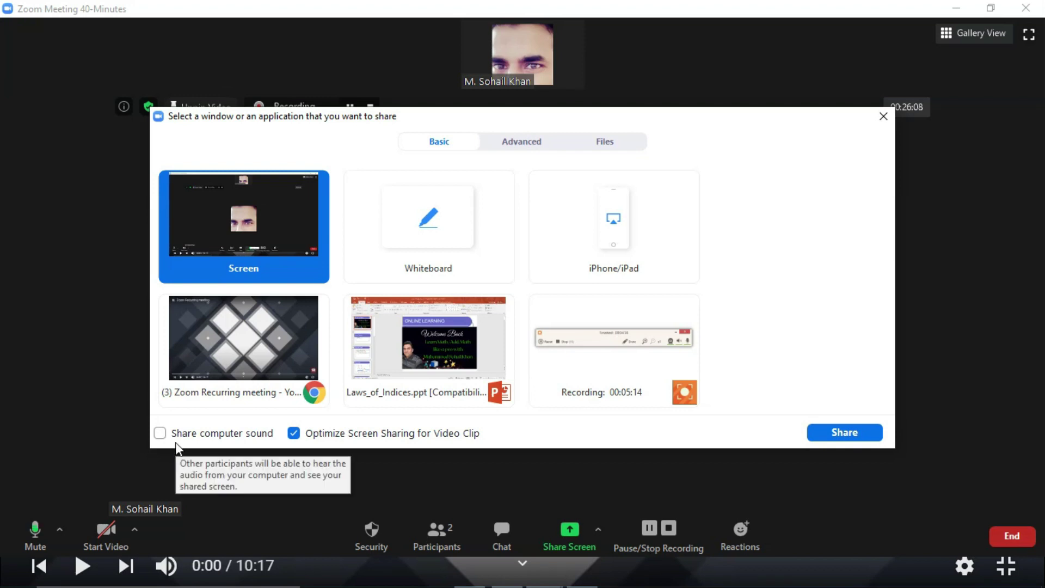
left_click(159, 434)
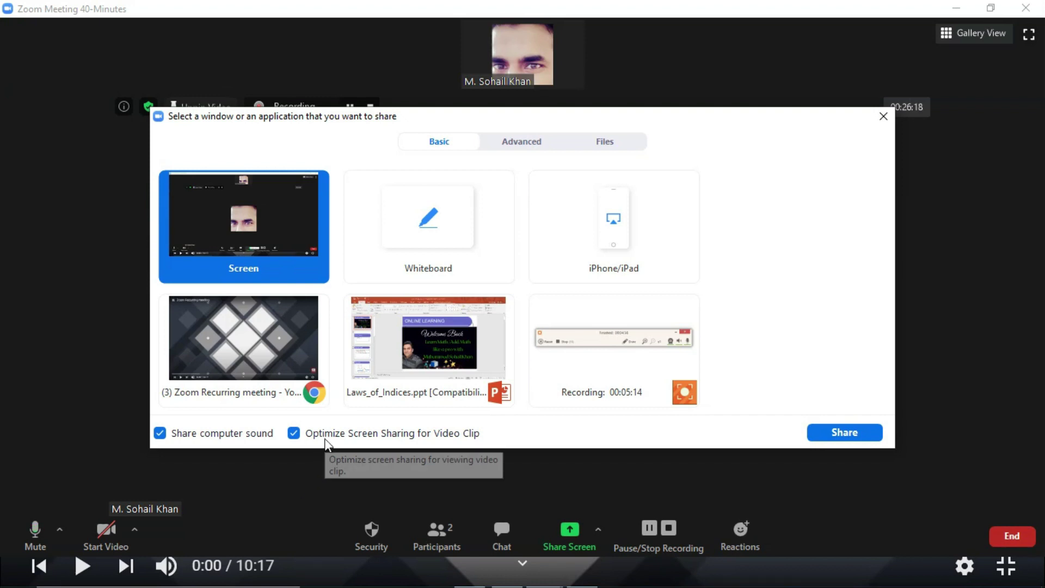
left_click(521, 142)
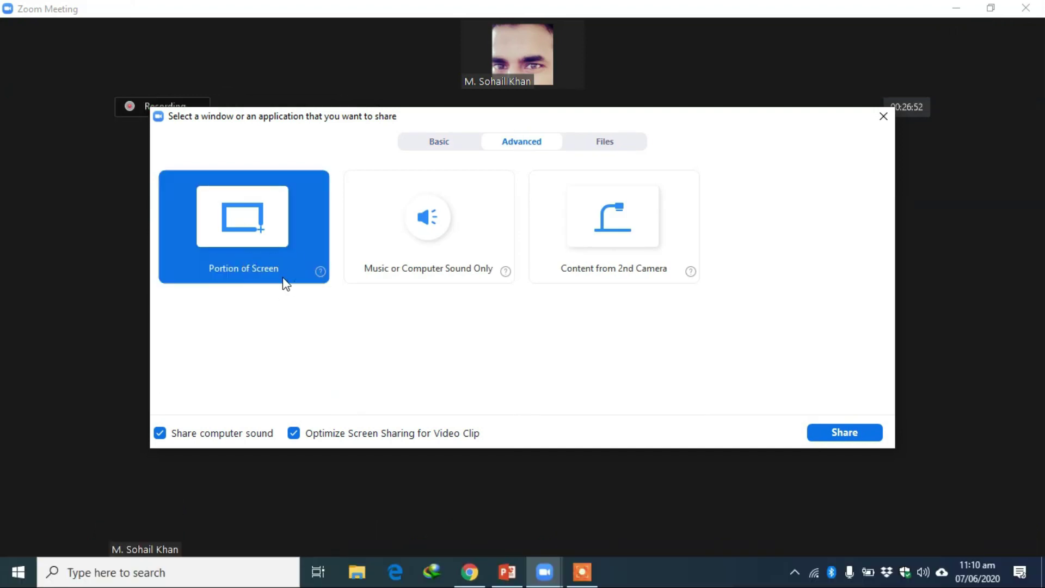
Start a Portion of Screen share framed around the YouTube video player.
left_click(389, 251)
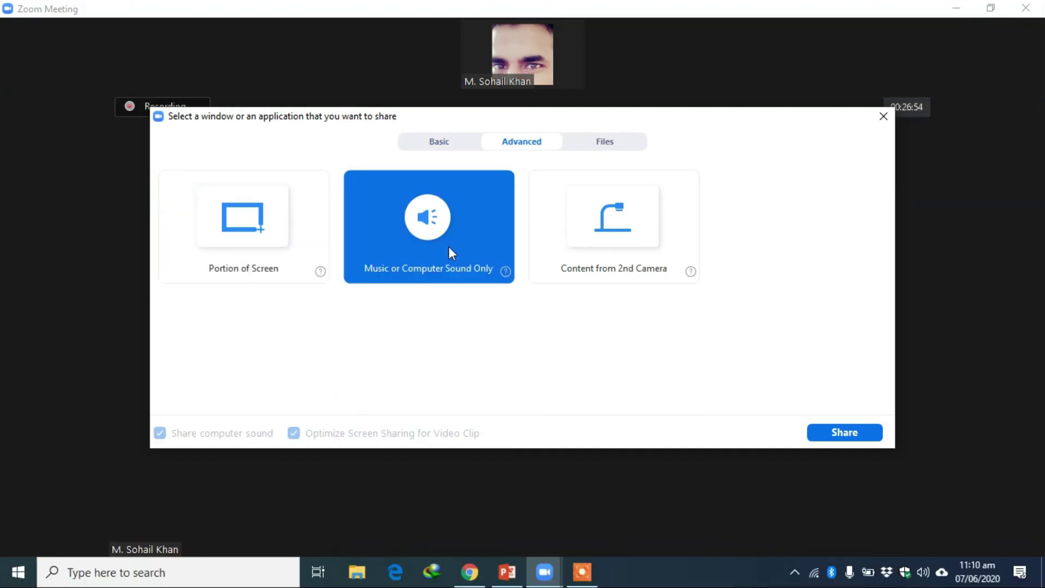
left_click(624, 235)
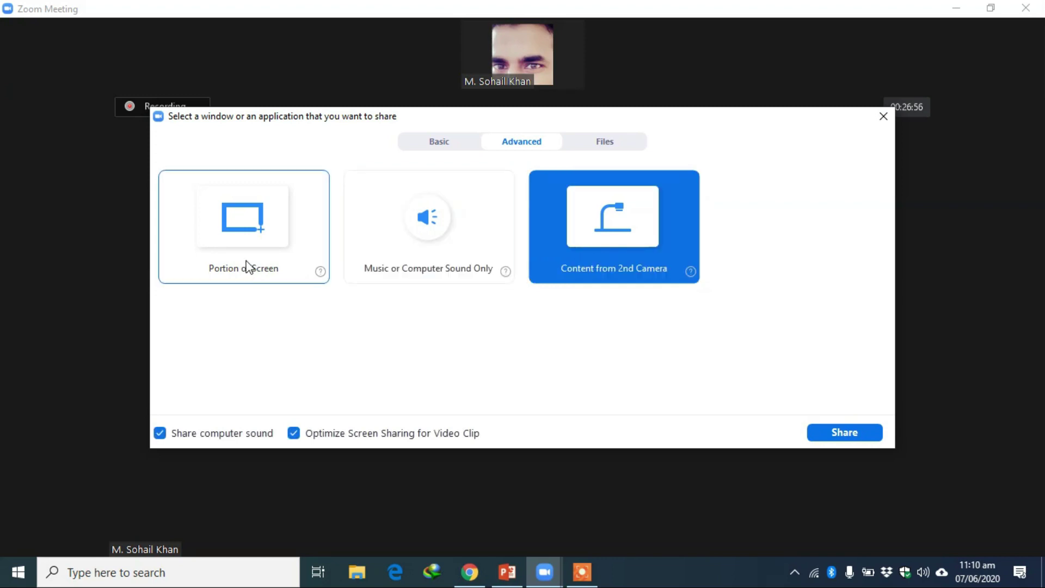
left_click(279, 279)
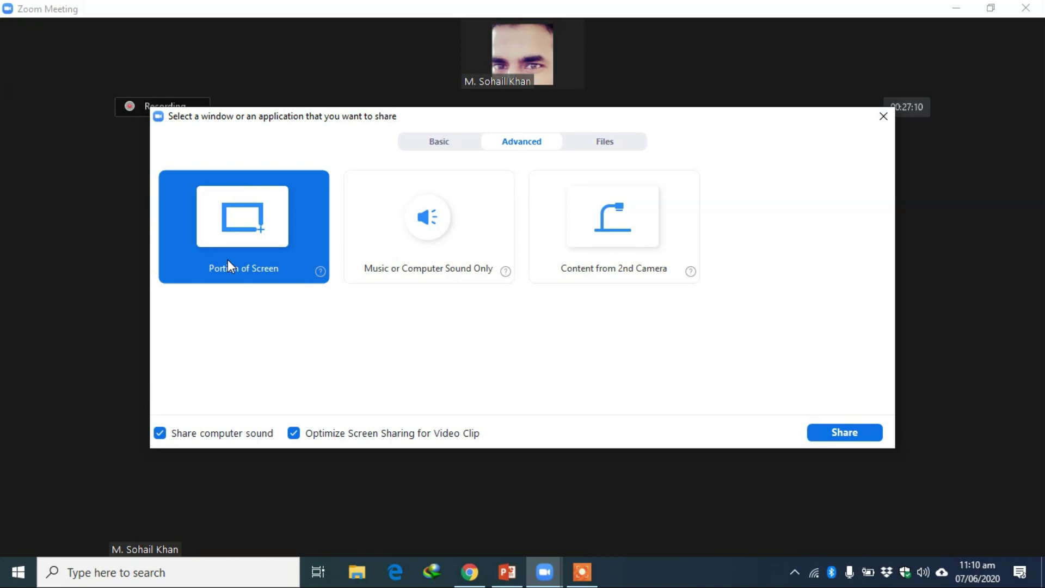
double_click(263, 231)
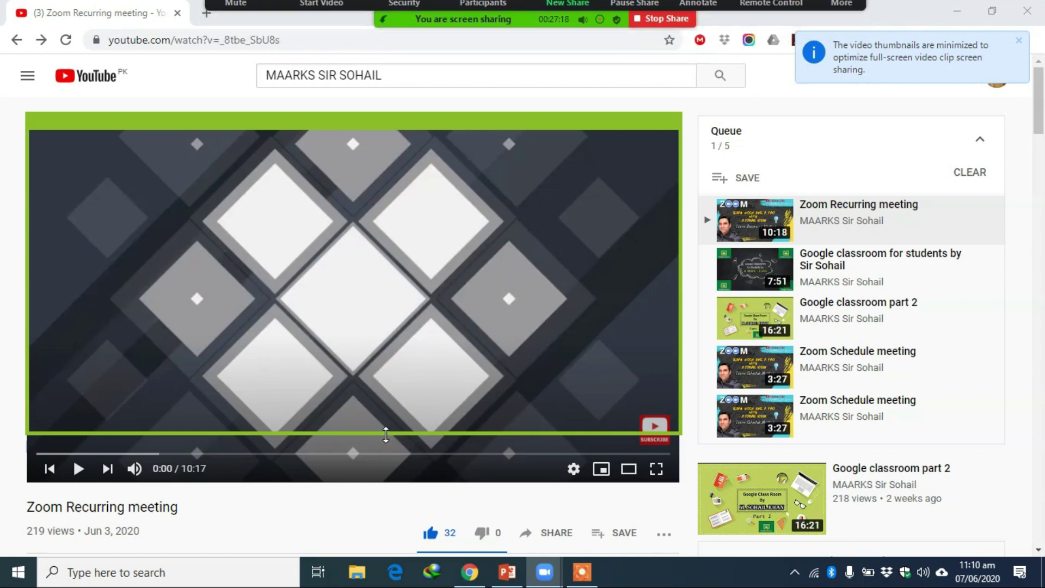
Extend the shared area over the YouTube player controls and review the microphone and speaker settings.
left_click_drag(361, 433, 365, 483)
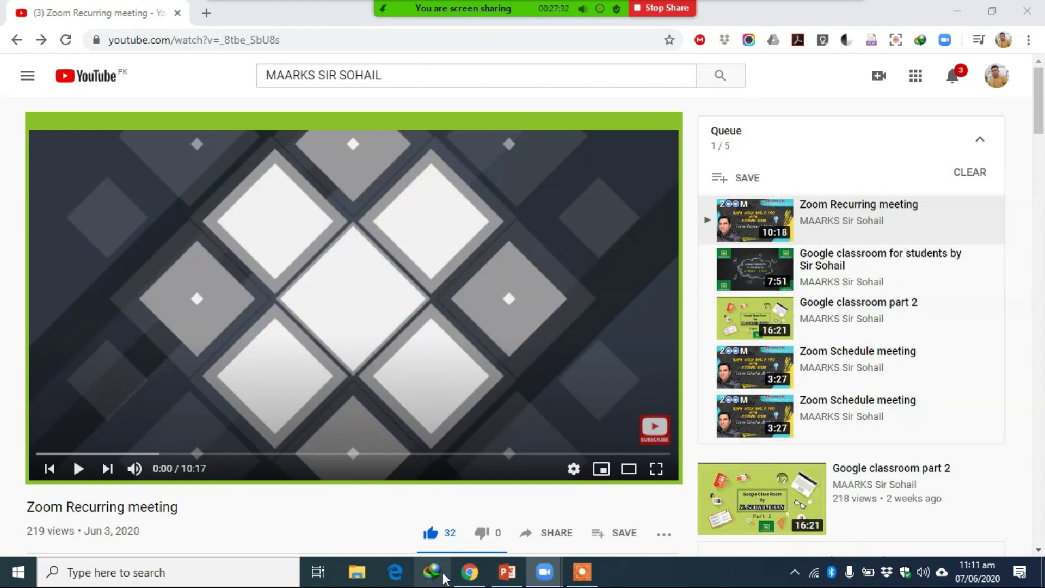
mouse_move(412, 8)
left_click(276, 17)
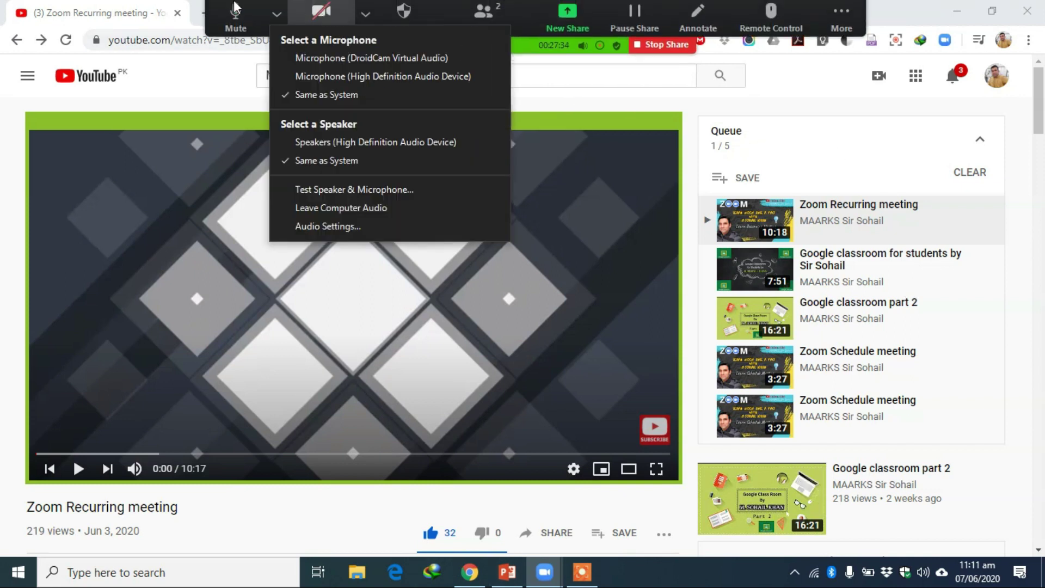
left_click(584, 51)
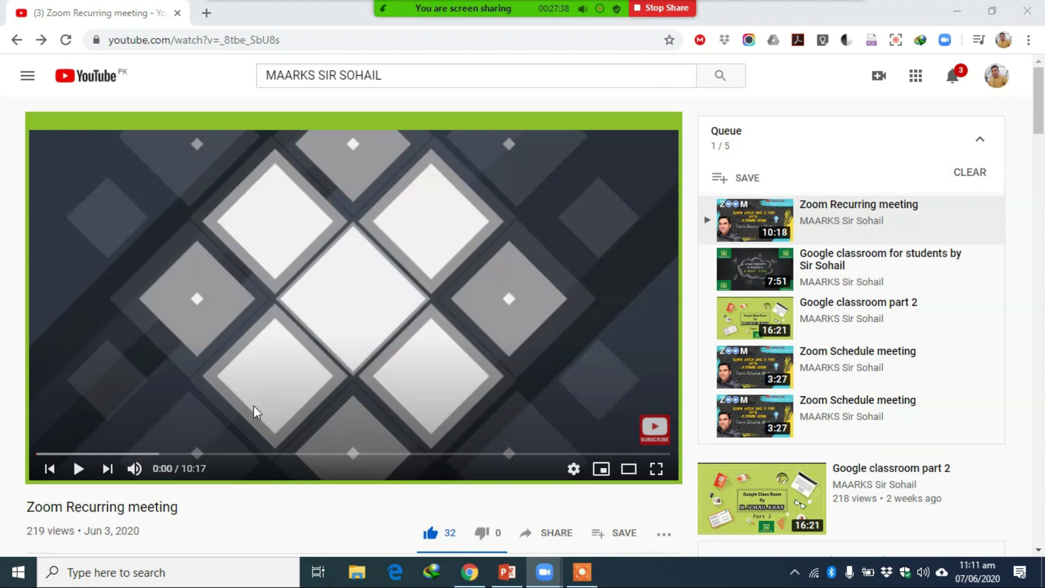
Play the 'Zoom Recurring meeting' video, pause it at 0:14, and exit full screen.
left_click(78, 468)
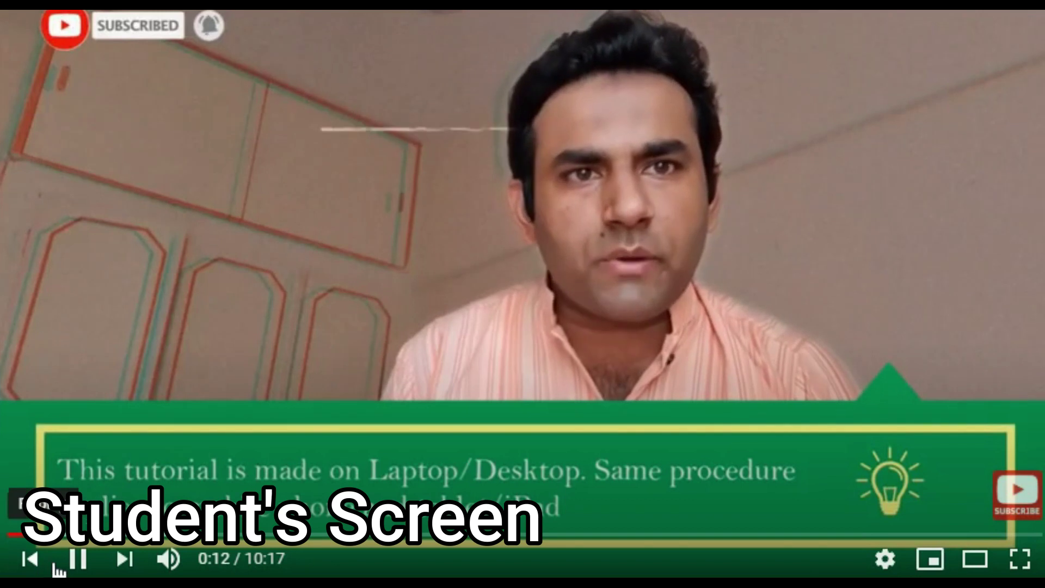
left_click(79, 561)
key("Escape")
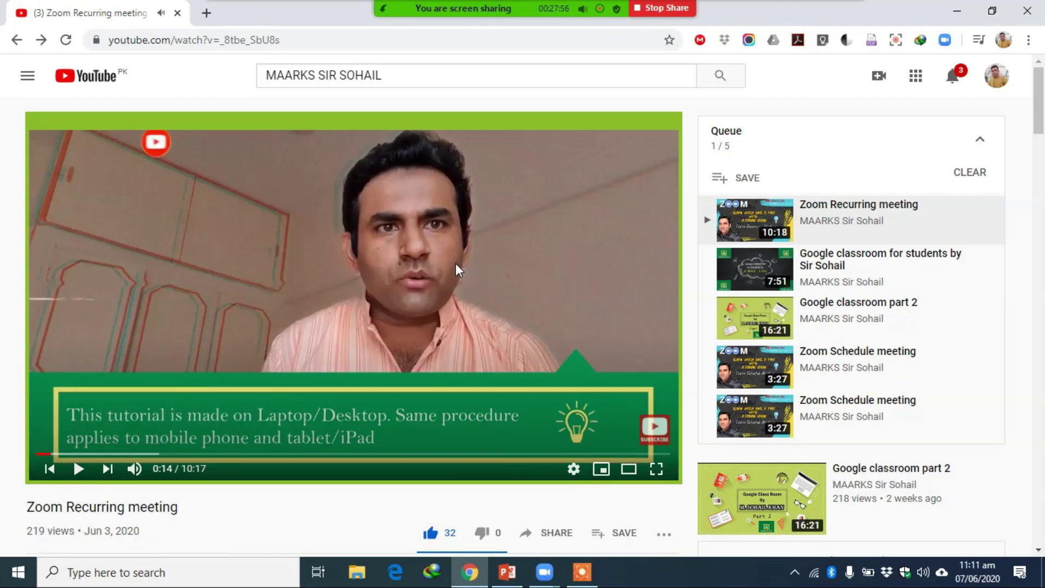